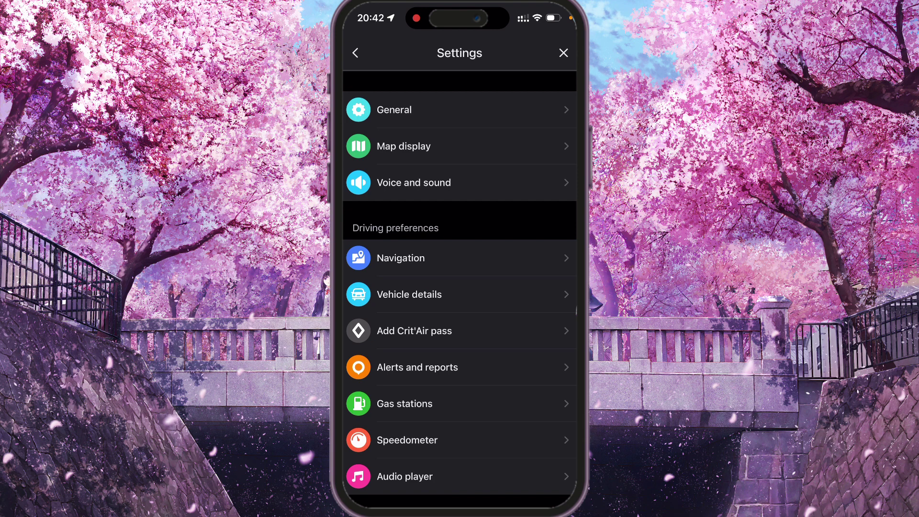
pyautogui.scroll(-5, 459, 288)
pyautogui.scroll(-5, 459, 287)
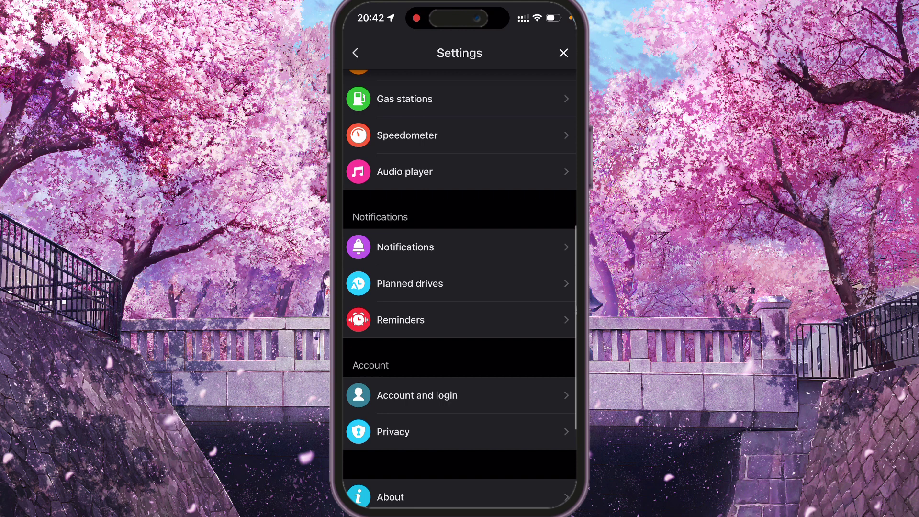
pyautogui.scroll(-5, 460, 288)
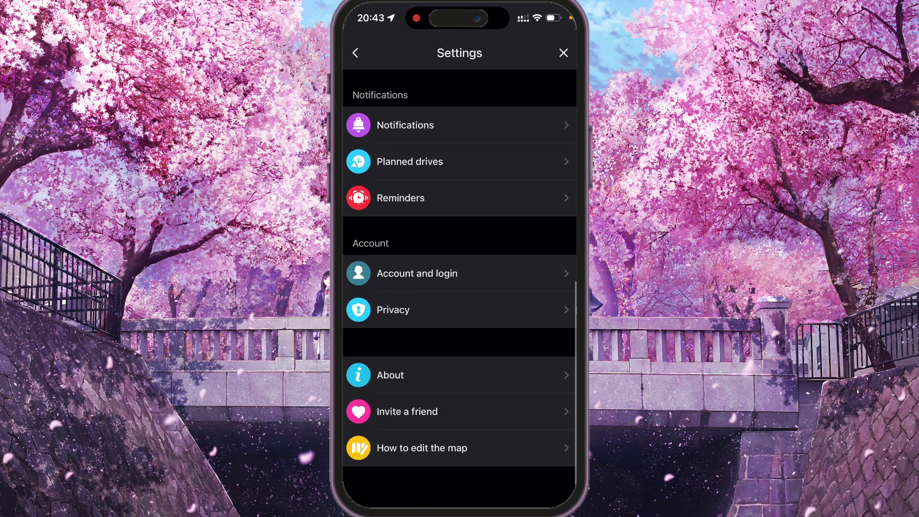
pyautogui.scroll(10, 460, 287)
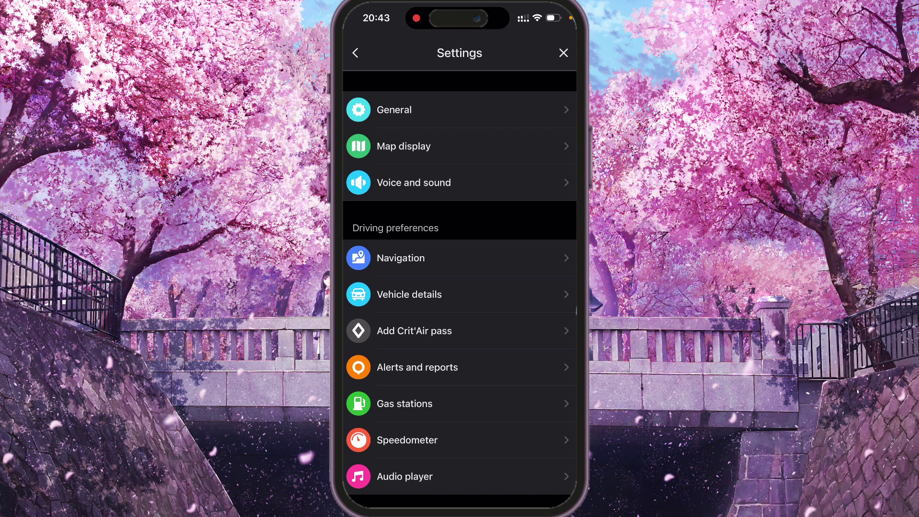
# Open the Map display page from the Waze Settings list
pyautogui.click(459, 146)
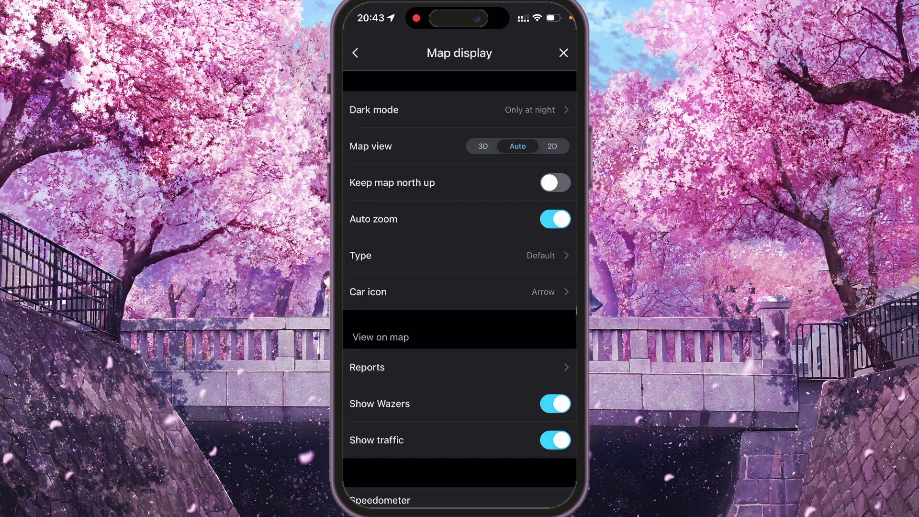
# Change the car icon from Arrow to Roger's Maybach S-Class Cabriolet
pyautogui.click(460, 292)
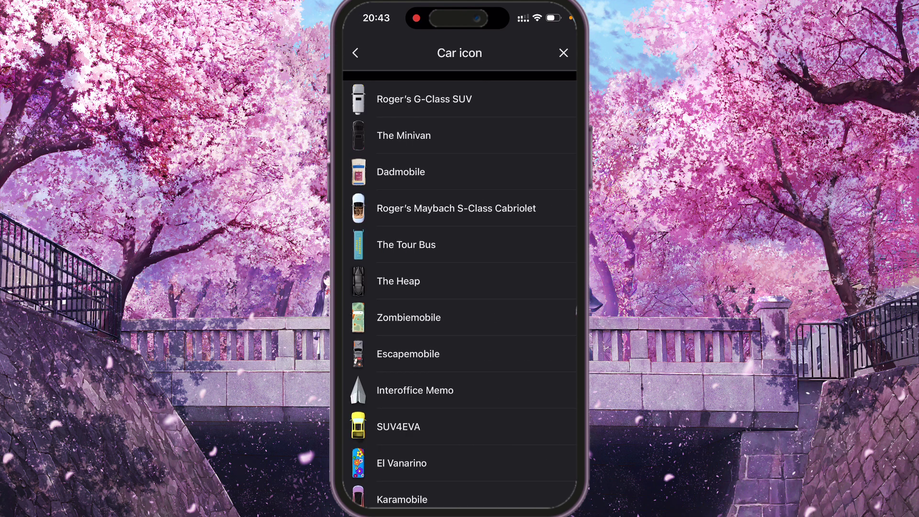
pyautogui.scroll(-3, 460, 288)
pyautogui.scroll(-3, 460, 287)
pyautogui.scroll(-3, 459, 287)
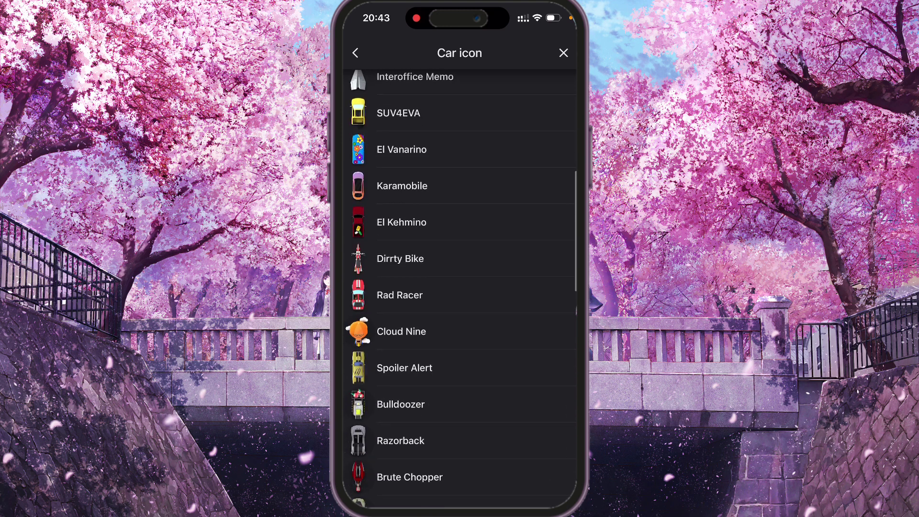
pyautogui.scroll(-3, 459, 287)
pyautogui.scroll(-5, 459, 287)
pyautogui.scroll(-5, 460, 287)
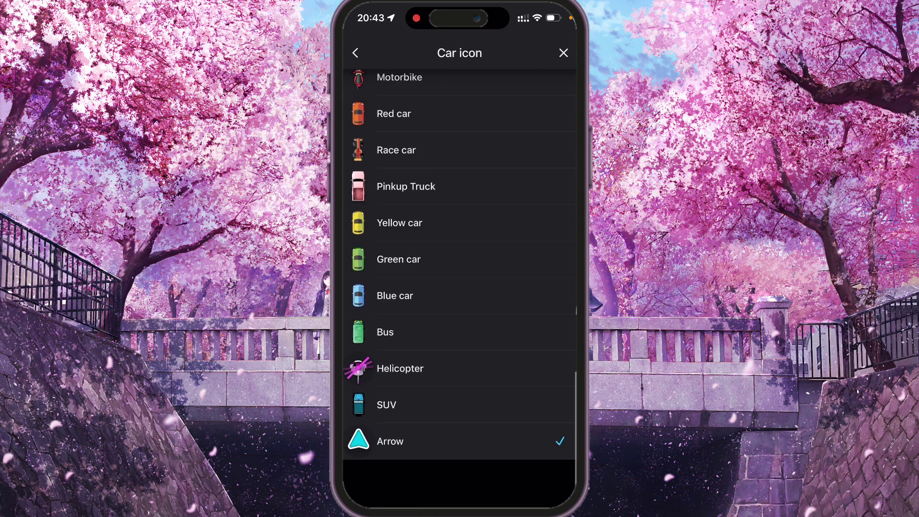
pyautogui.scroll(2, 459, 287)
pyautogui.scroll(3, 459, 287)
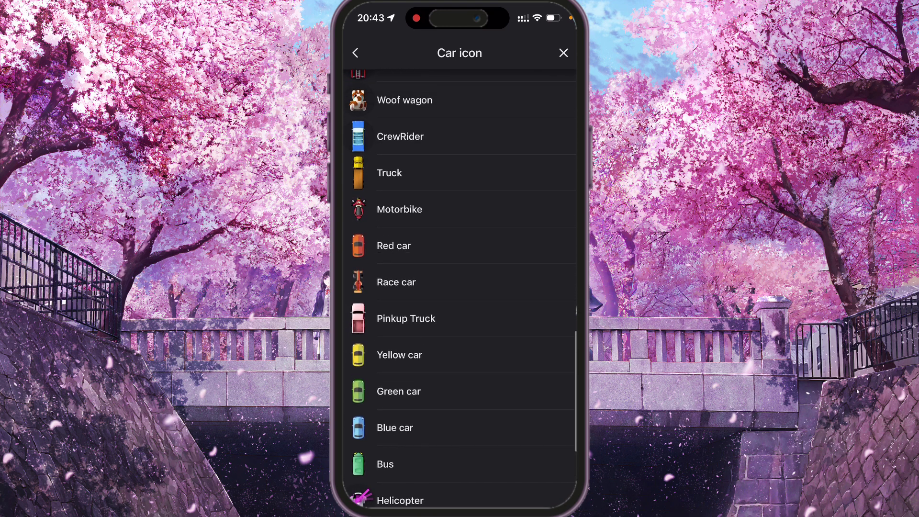
pyautogui.scroll(4, 460, 287)
pyautogui.scroll(3, 459, 287)
pyautogui.scroll(3, 459, 287)
pyautogui.scroll(3, 459, 287)
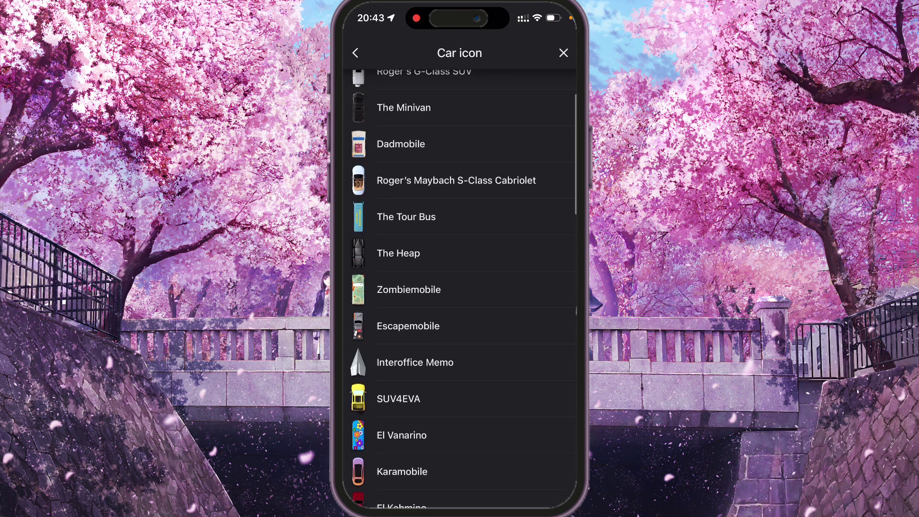
pyautogui.scroll(1, 460, 287)
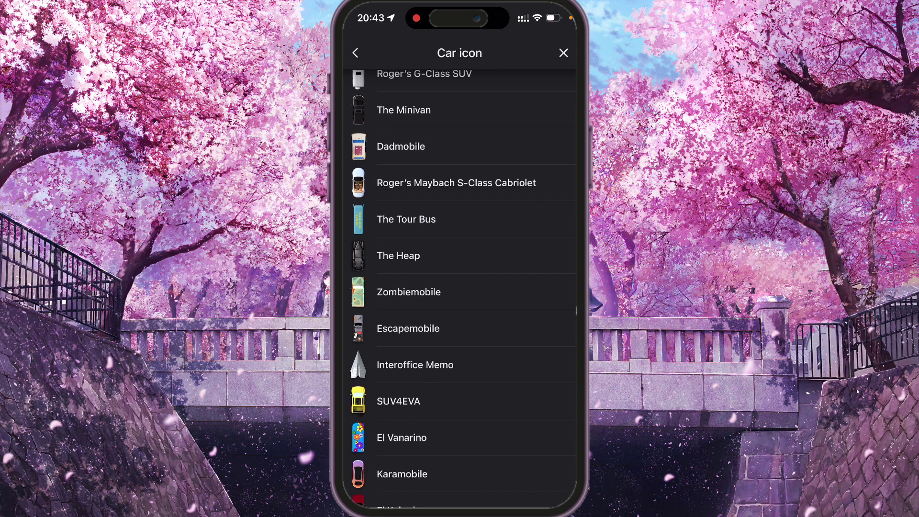
pyautogui.click(456, 182)
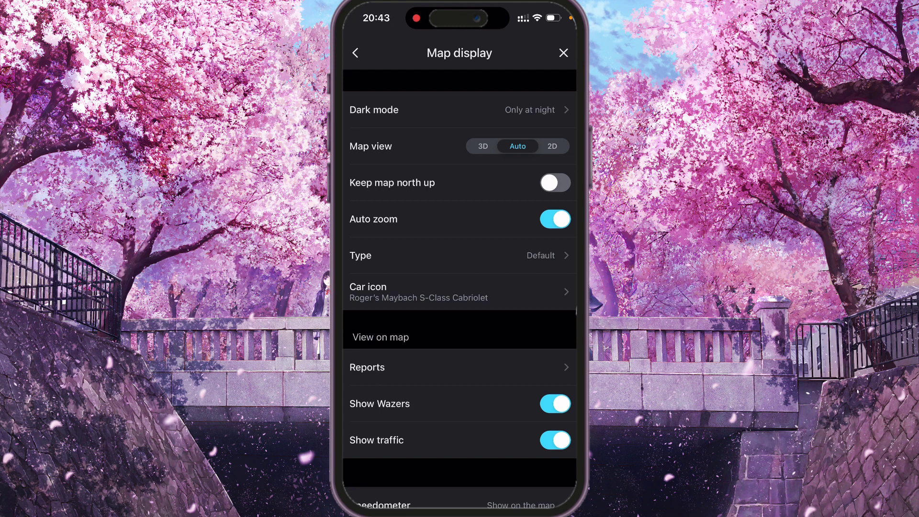
# Leave Settings and close the main menu to see the Maybach marker near Garażowa
pyautogui.press('Escape')
pyautogui.press('Escape')
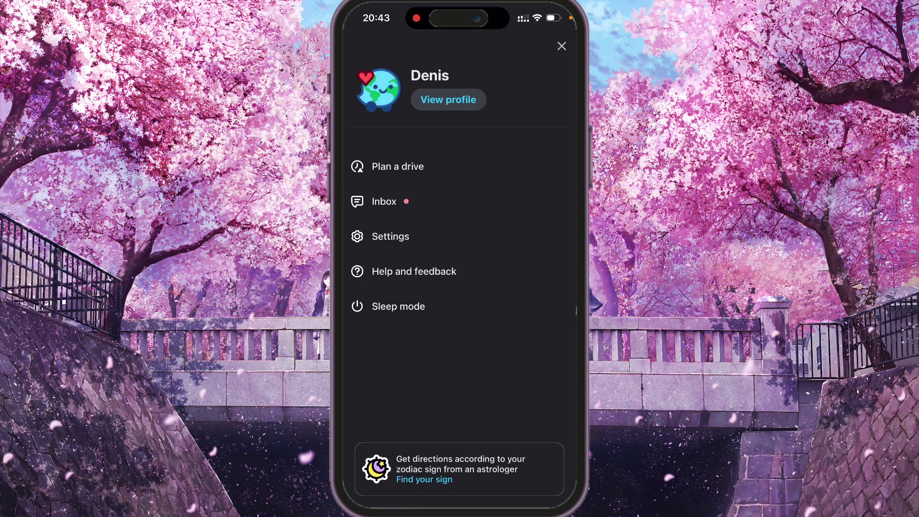
pyautogui.click(561, 46)
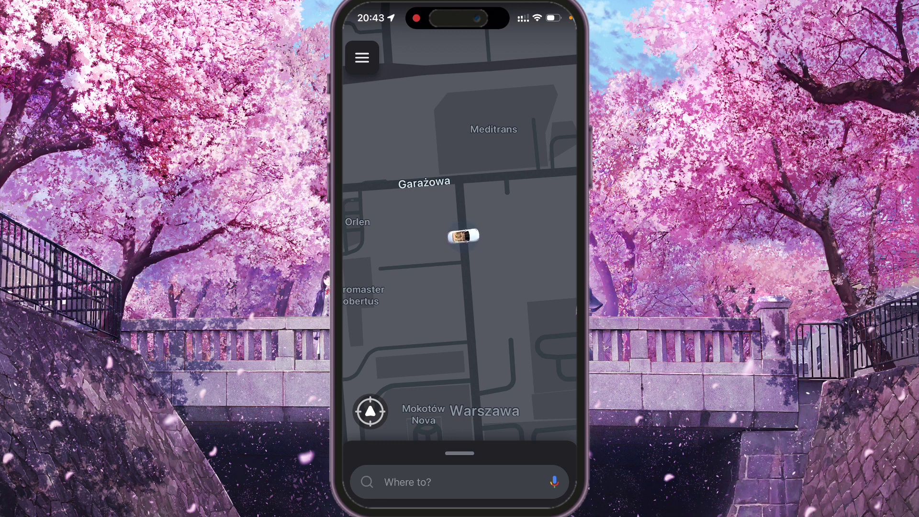